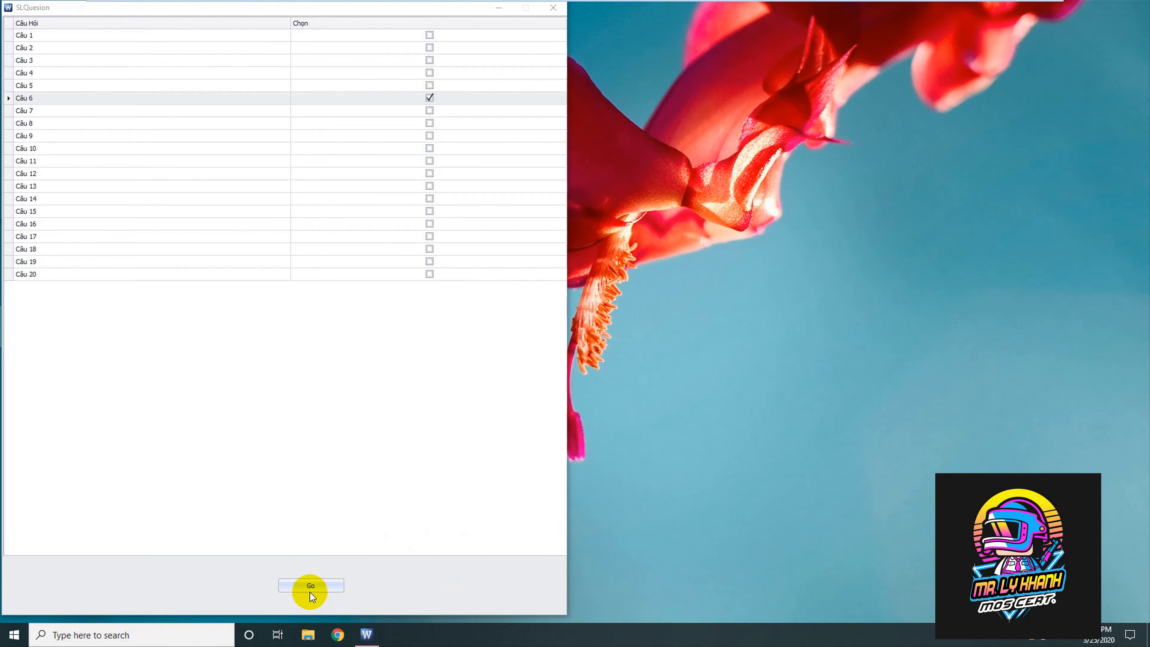
Step: Start practice question 6 and accept the prompt to close all Word programs
left_click(316, 587)
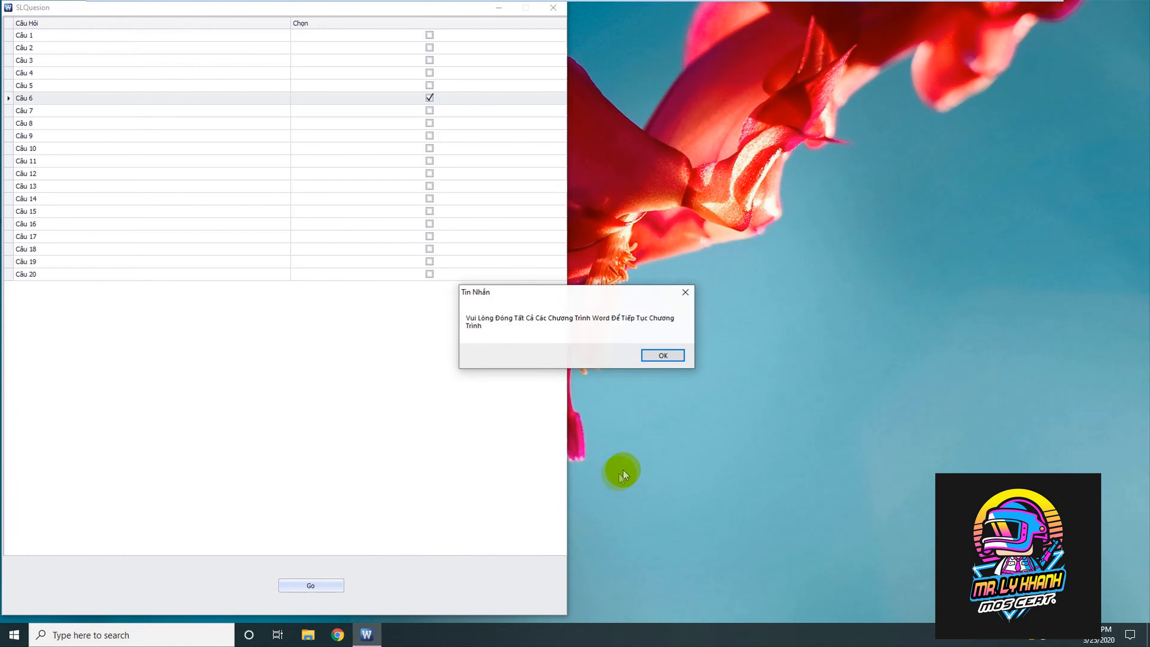
left_click(663, 356)
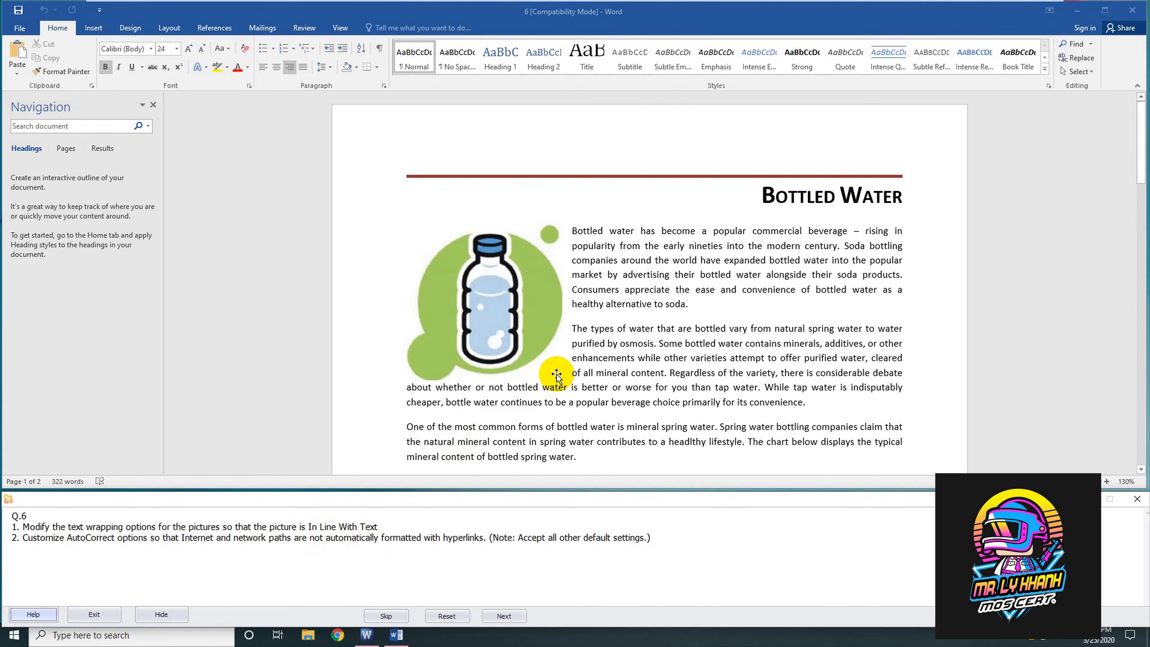
Step: Set the text wrapping of the bottle picture to In Line with Text
left_click(533, 287)
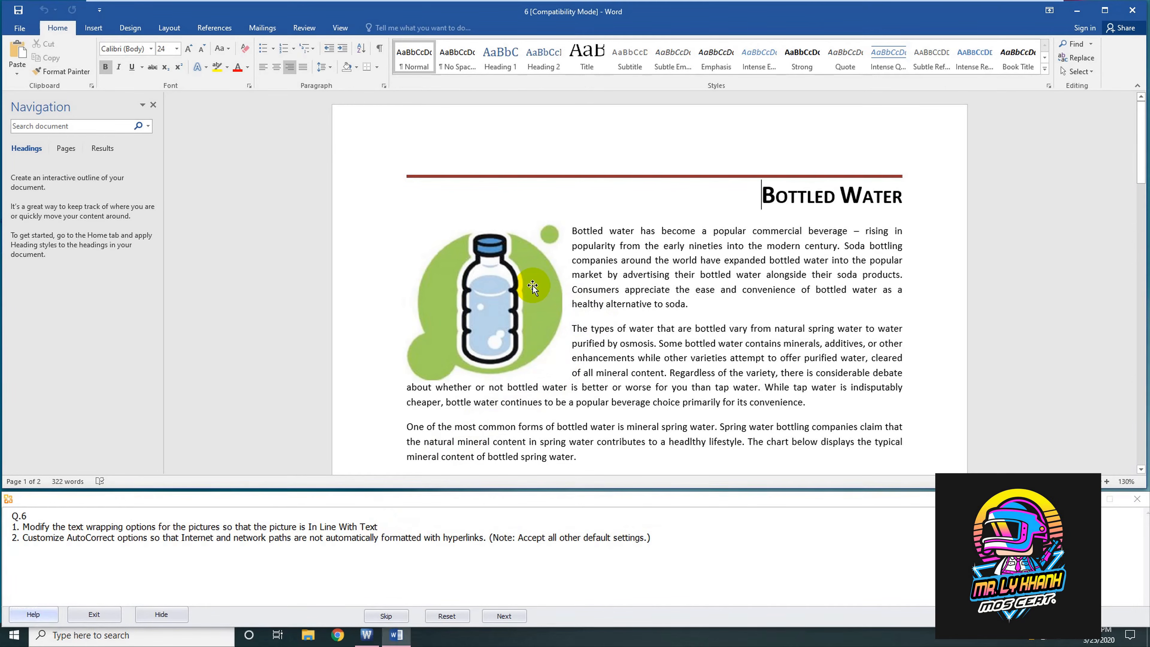
left_click(533, 287)
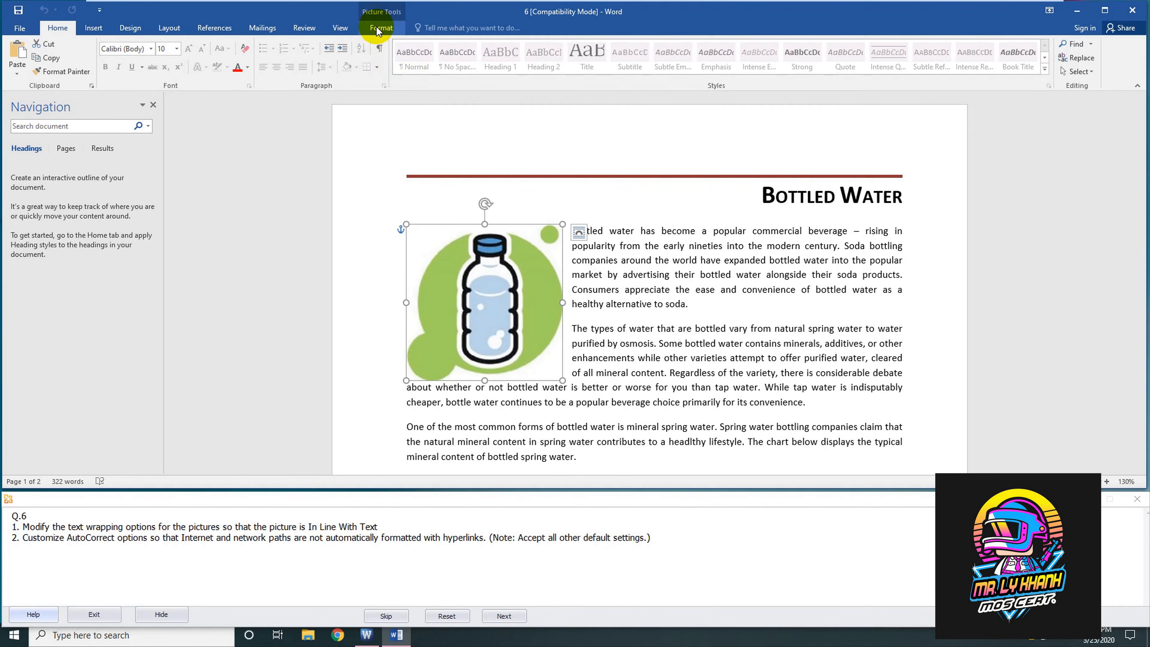
left_click(624, 252)
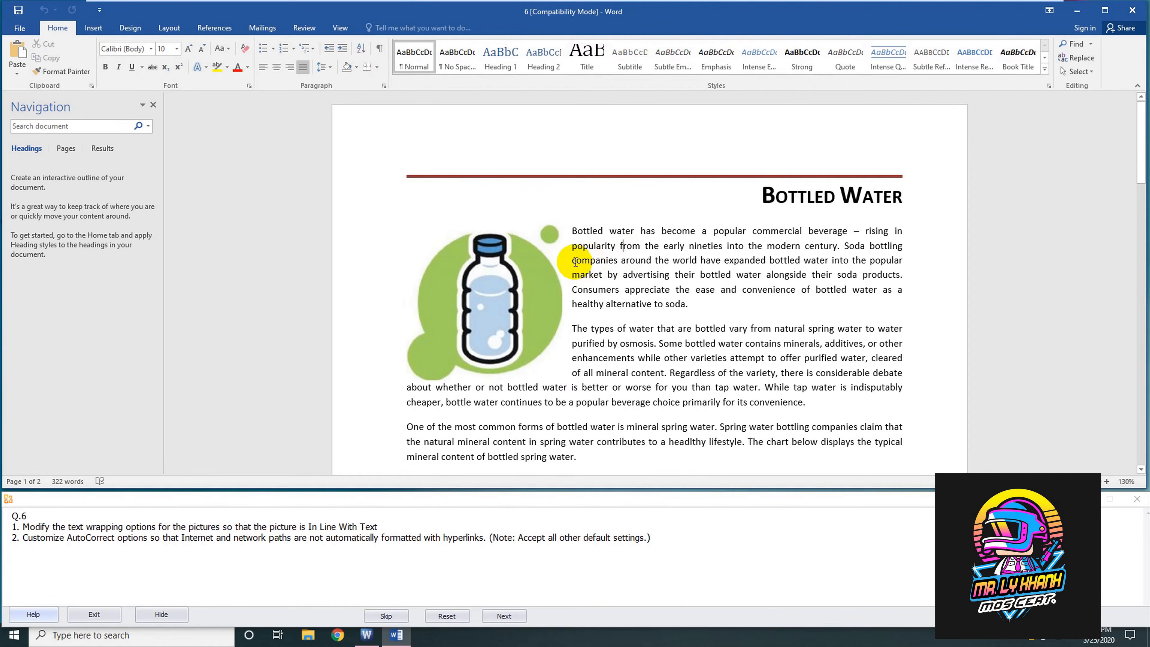
left_click(498, 285)
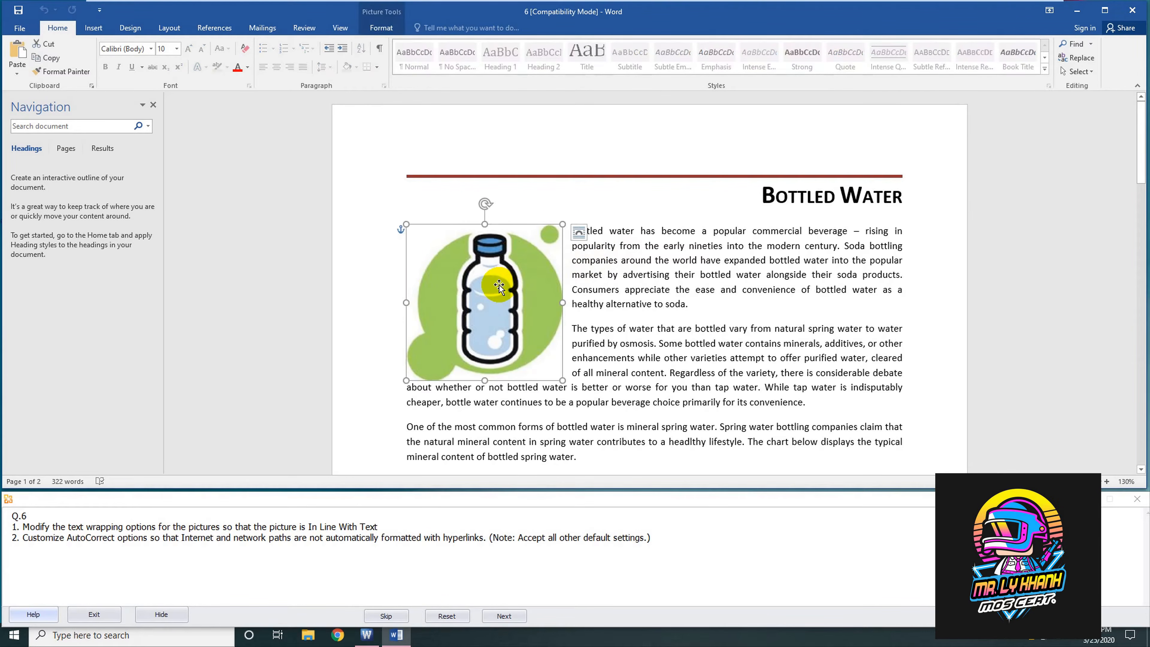
left_click(380, 28)
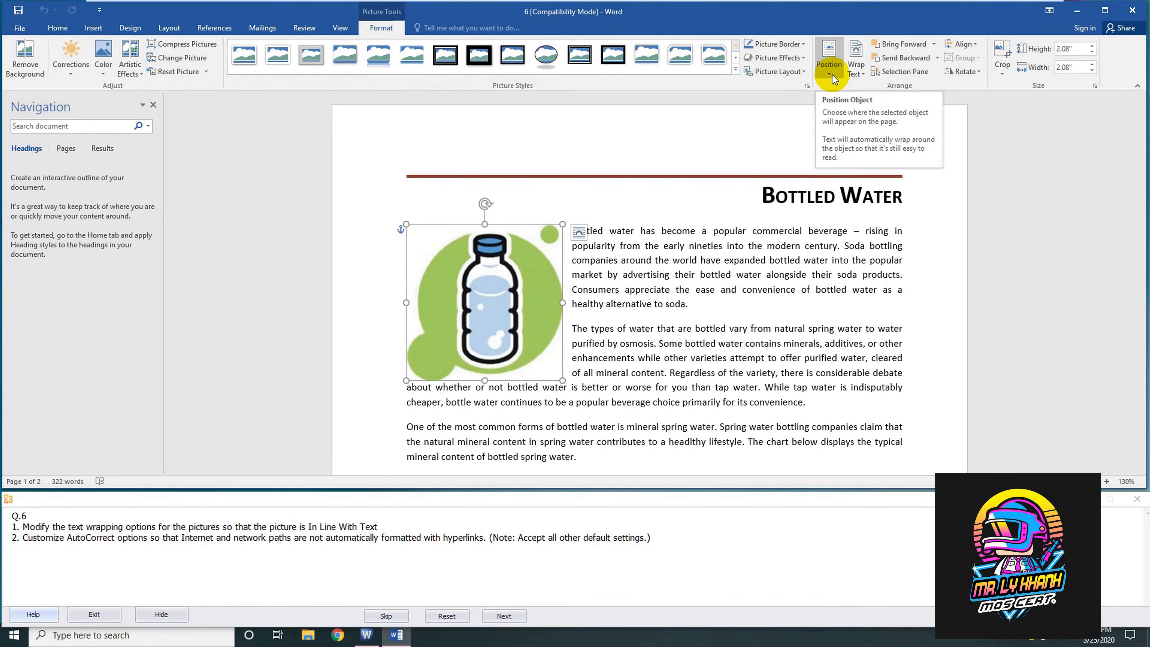
left_click(981, 74)
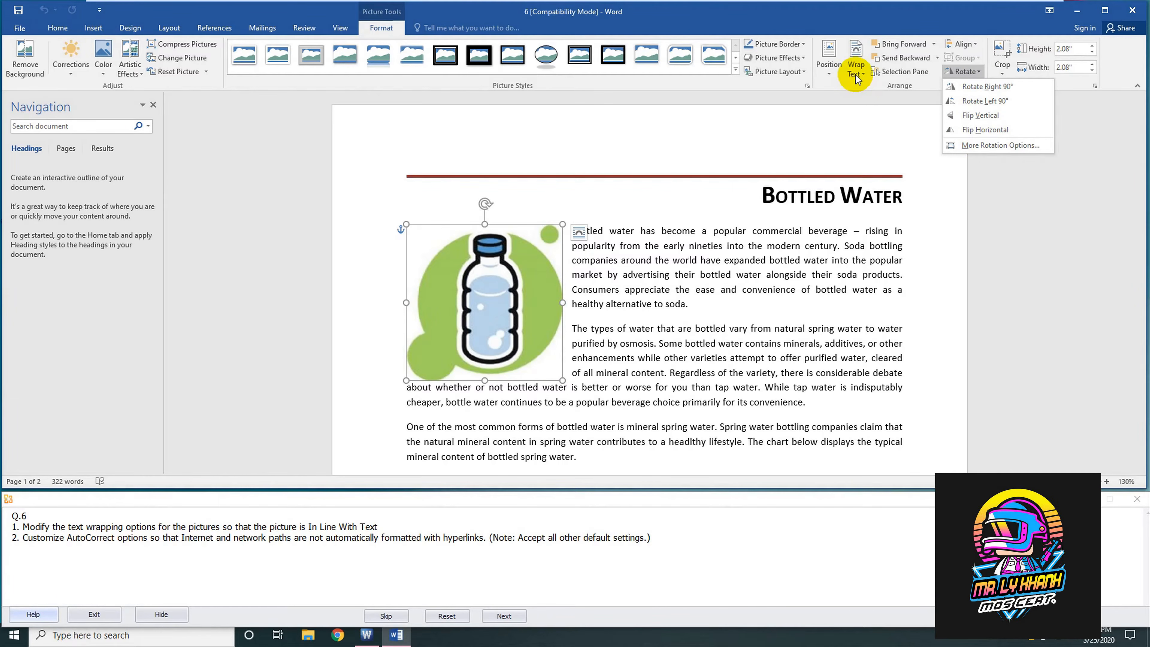
left_click(856, 74)
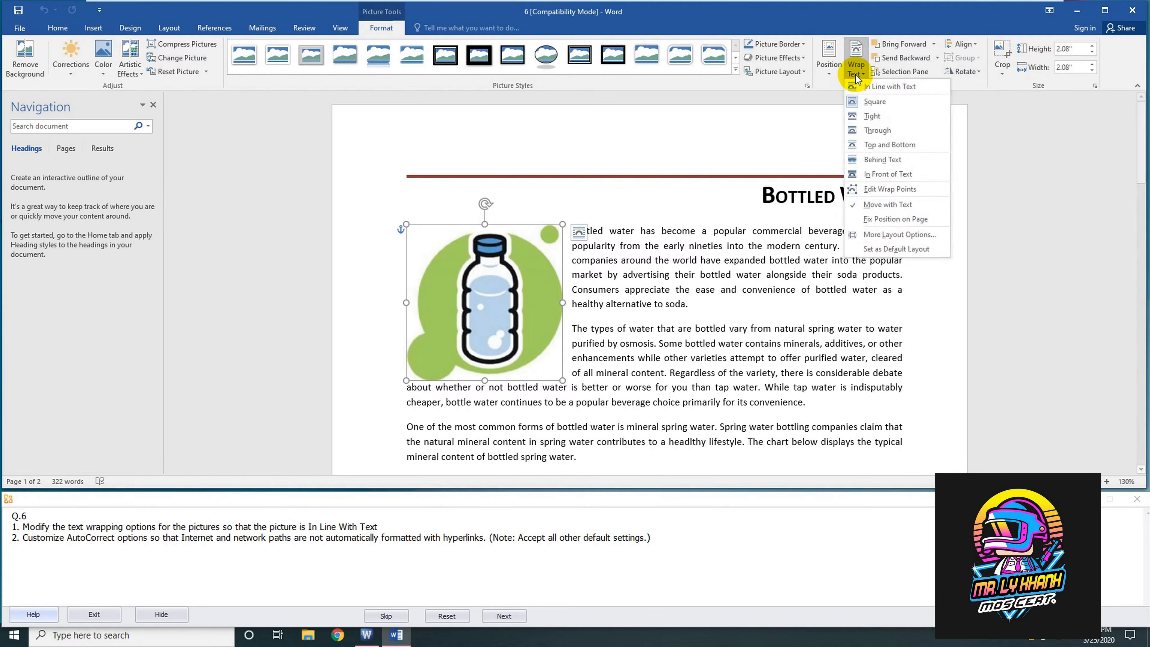
left_click(887, 86)
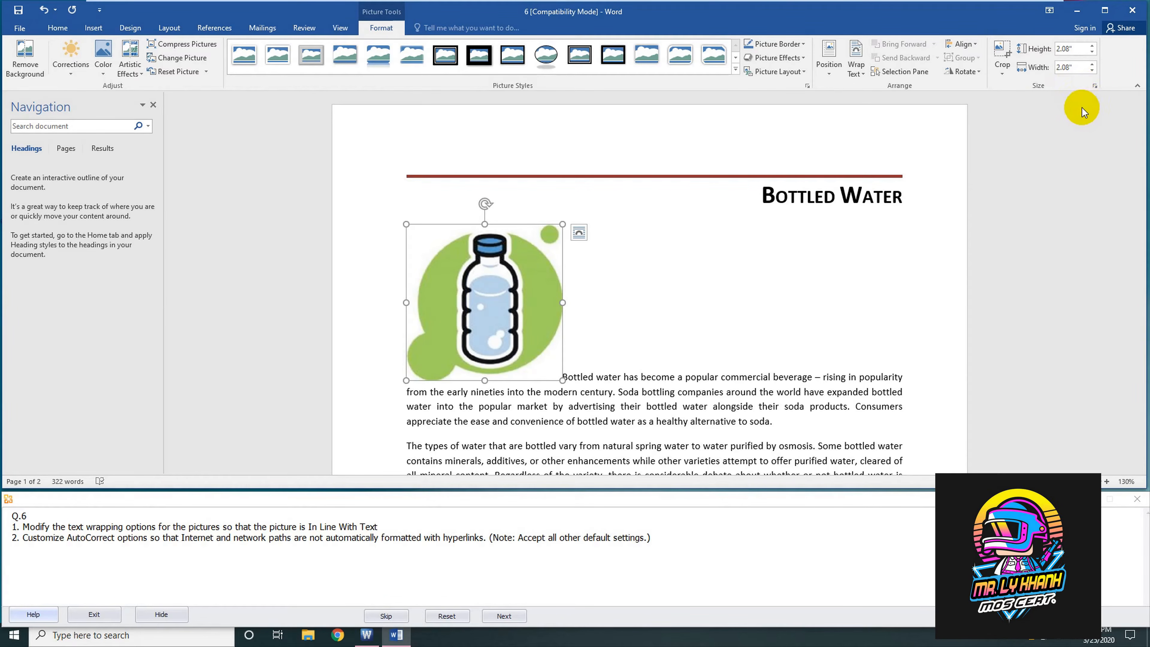
Step: Review the bottle picture's position, text wrapping and size layout settings, keeping the In line with text wrapping style, and deselect the picture
left_click(1095, 87)
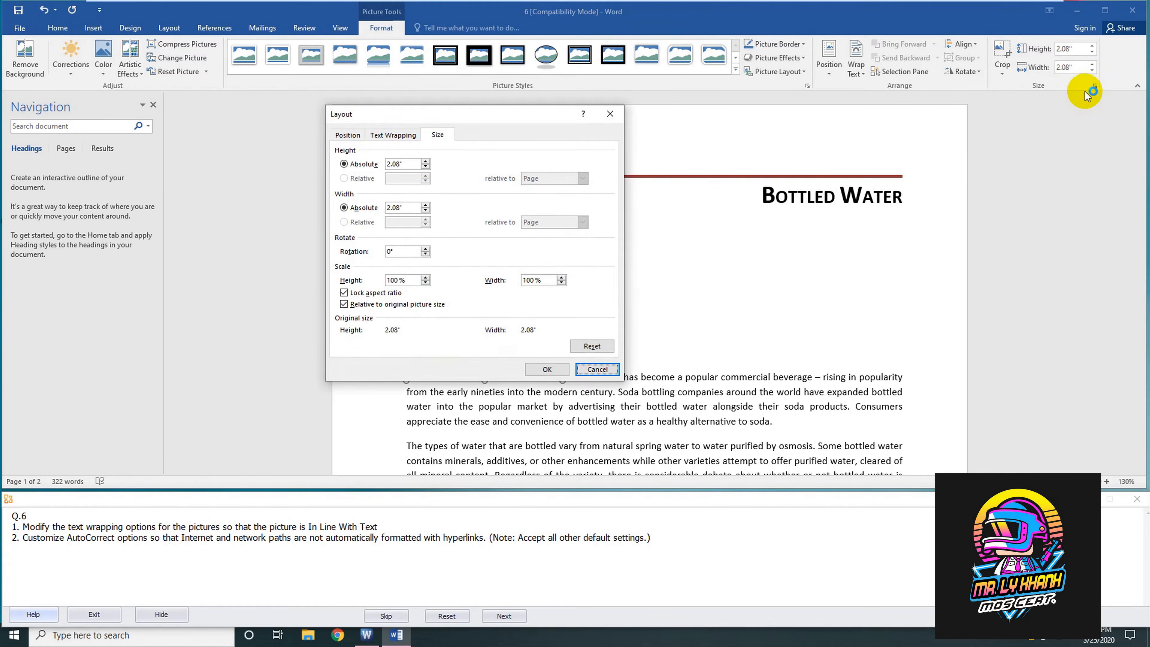
left_click(374, 136)
left_click(348, 136)
left_click(392, 135)
left_click(431, 136)
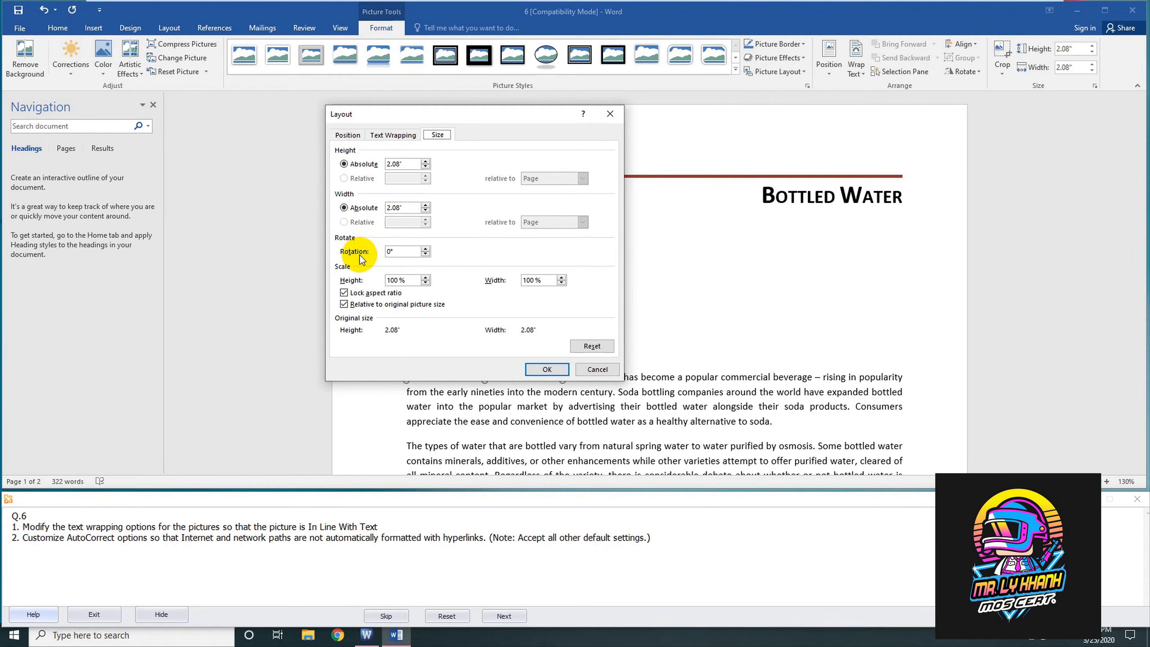
left_click(414, 136)
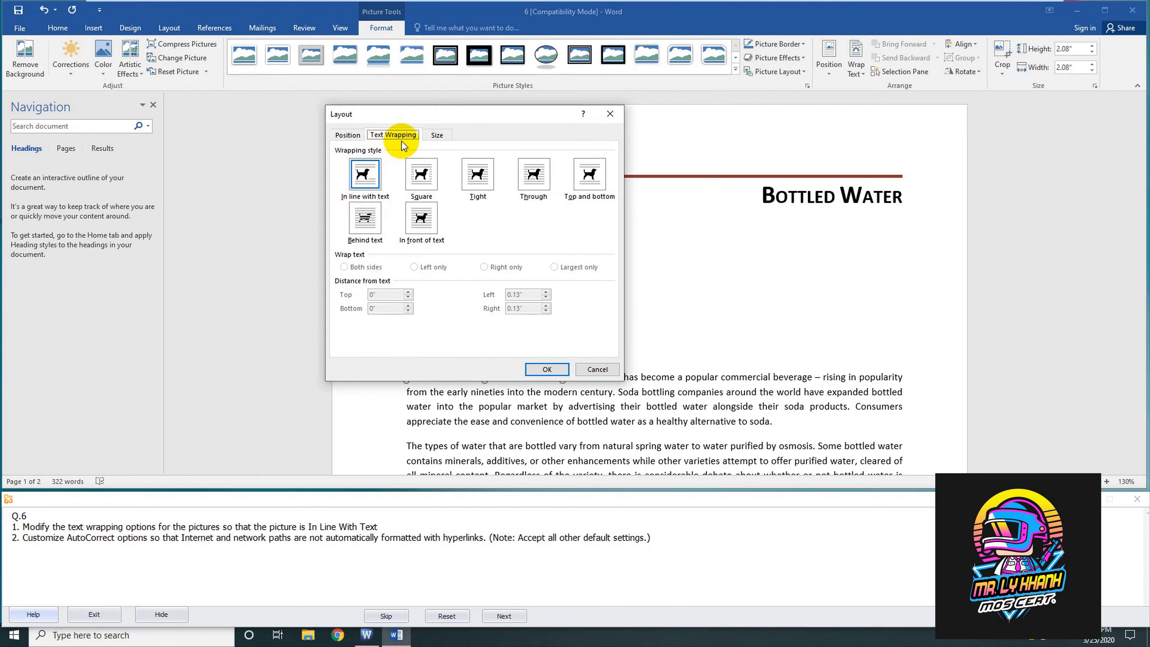
left_click(365, 177)
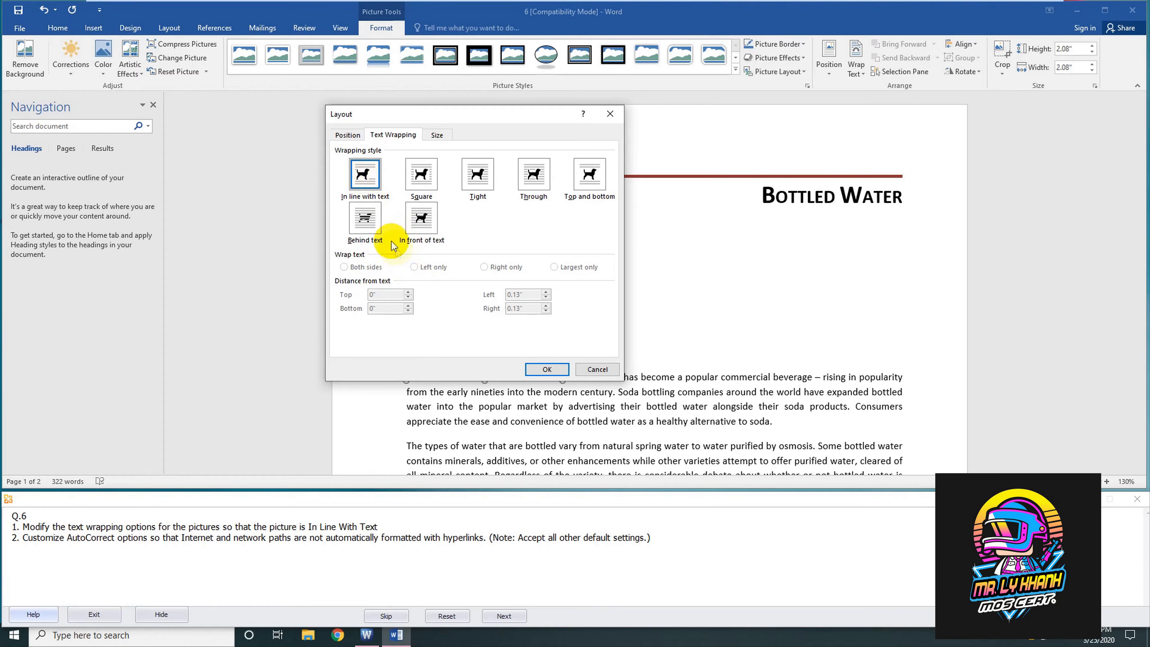
left_click(547, 370)
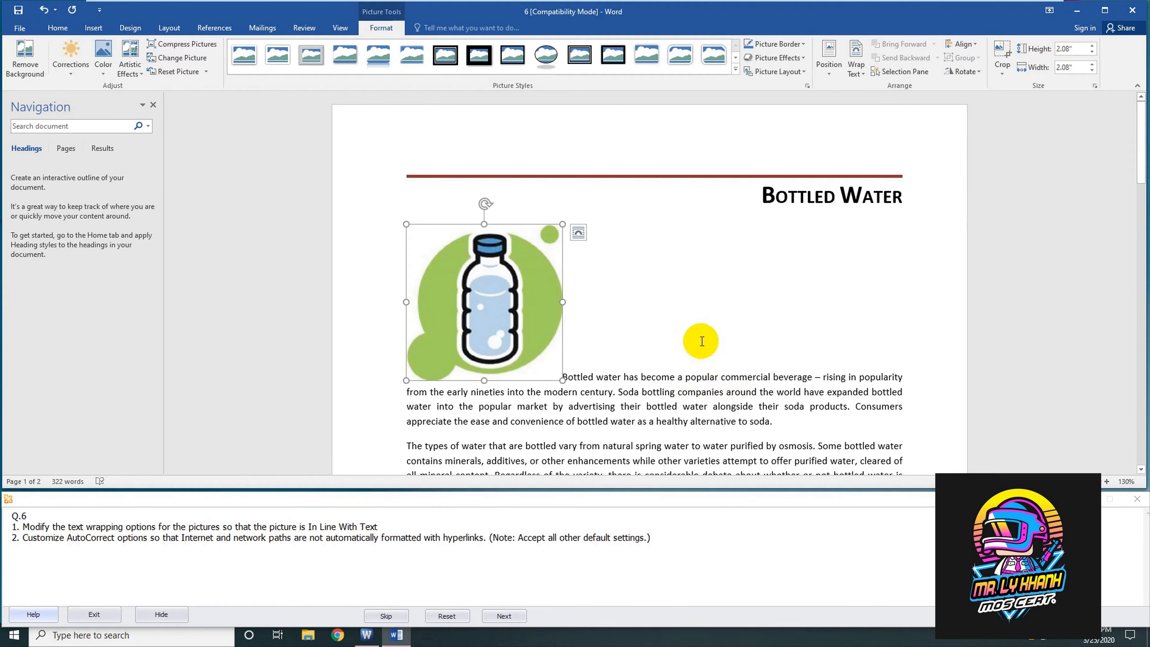
left_click(692, 361)
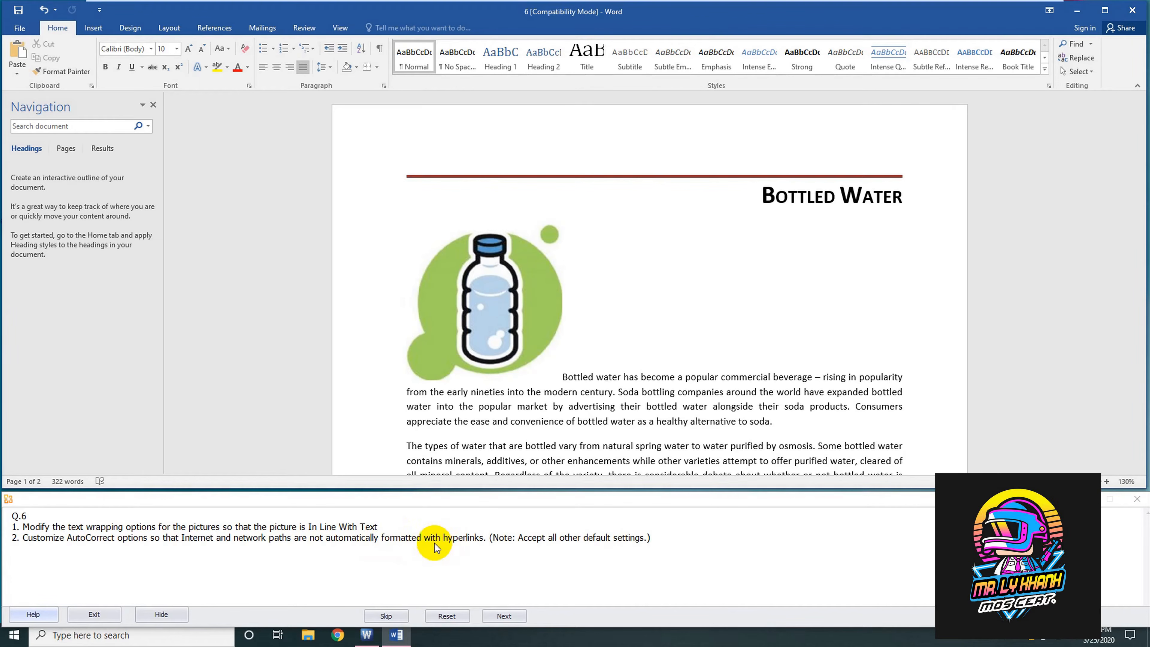
scroll(586, 423, "down", 4)
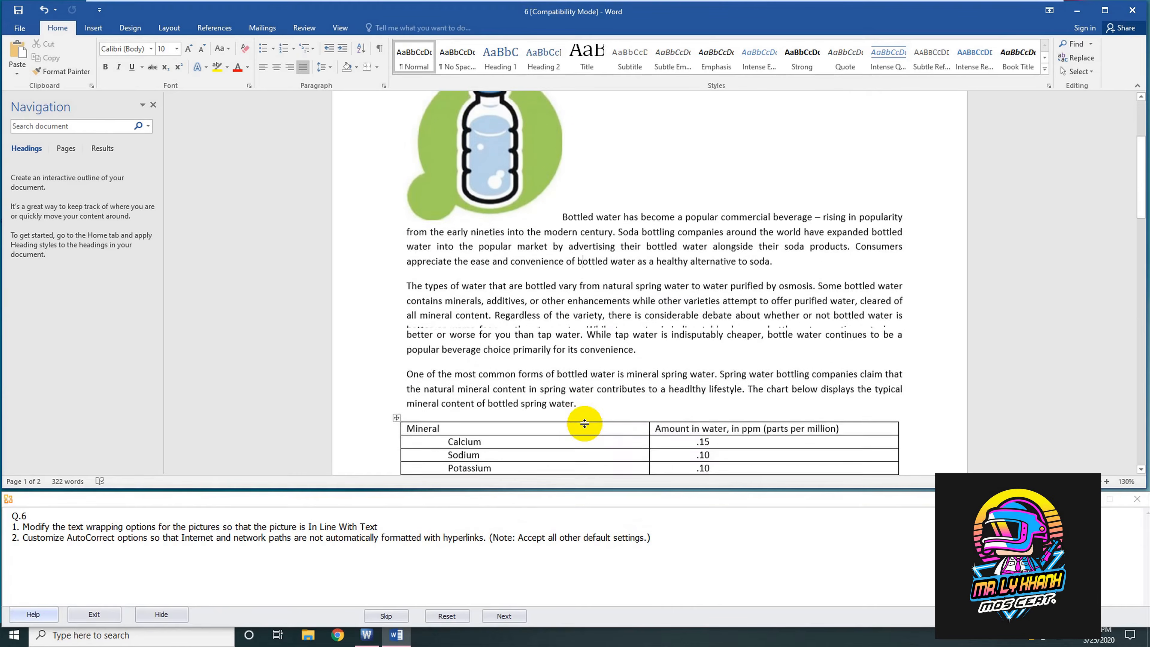
scroll(610, 388, "down", 8)
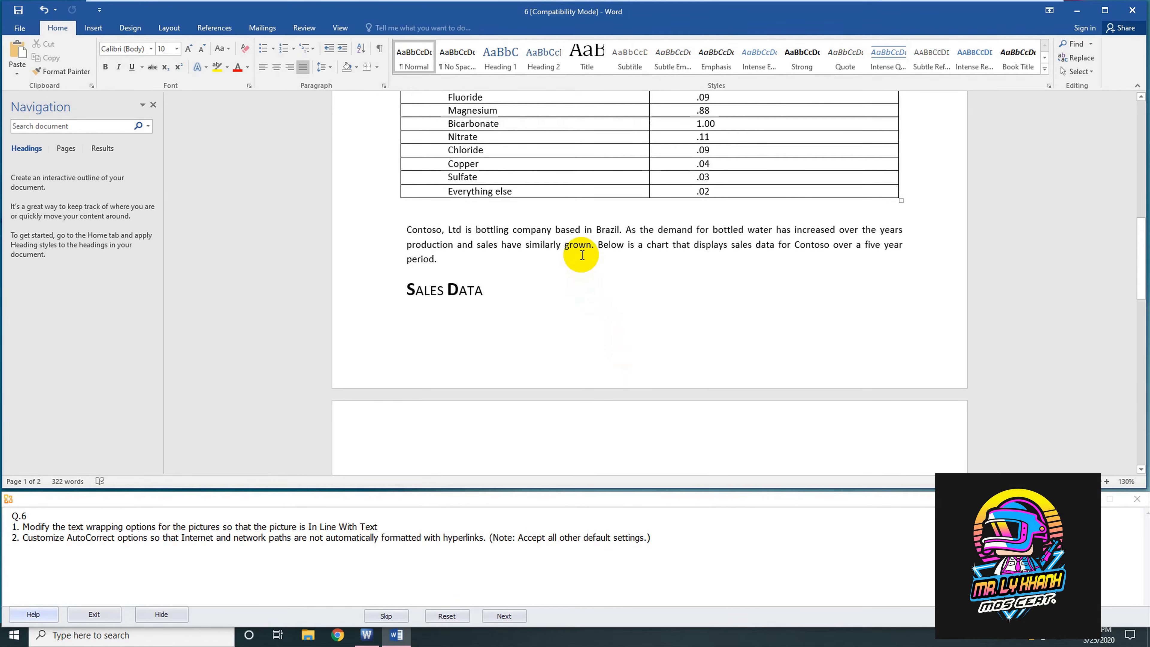
key("ctrl+z")
type("www")
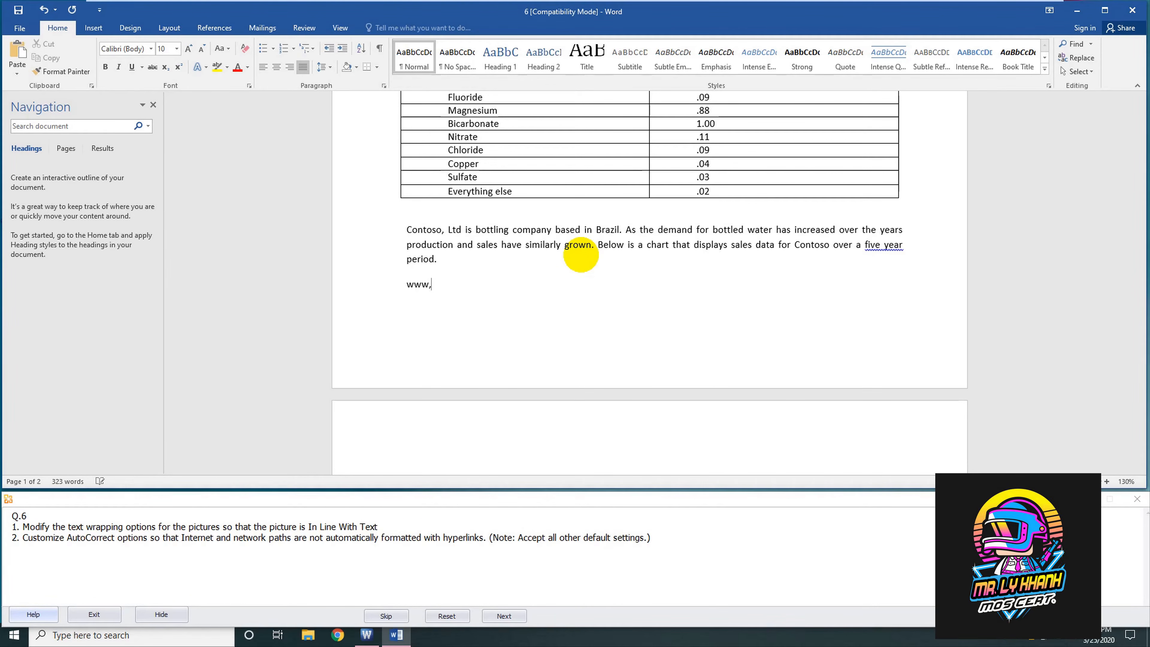
type(".goolg")
key("BackSpace")
key("BackSpace")
type("gle.com")
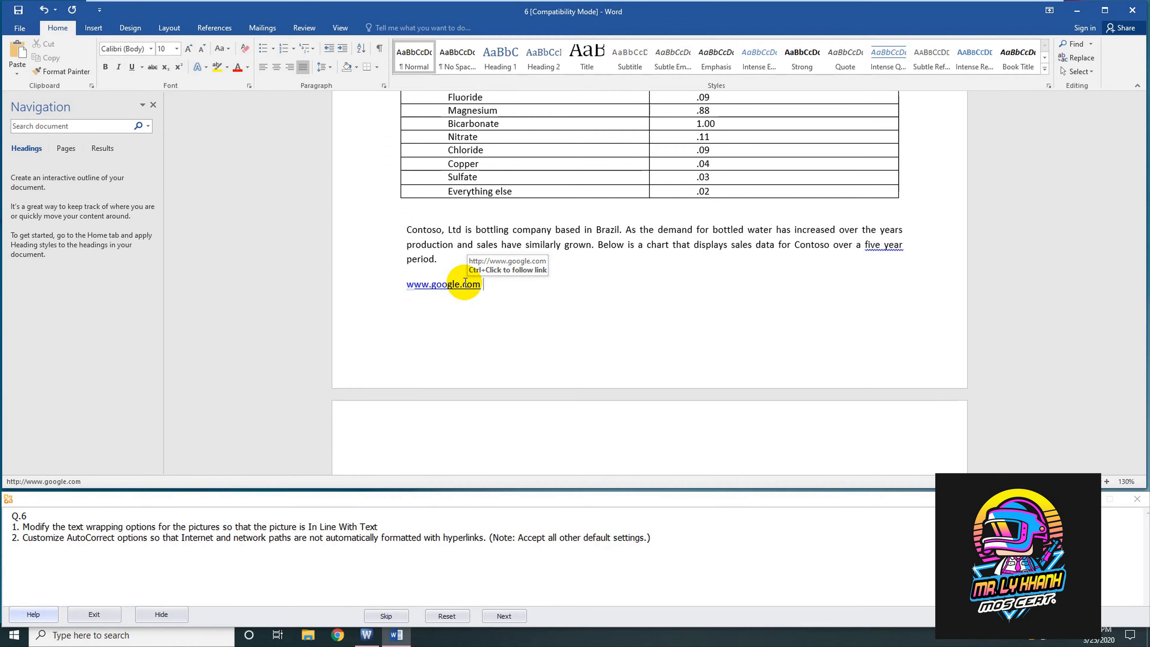
key("BackSpace")
key("BackSpace")
key("BackSpace")
key("BackSpace")
key("BackSpace")
key("BackSpace")
key("BackSpace")
key("BackSpace")
key("BackSpace")
key("BackSpace")
key("BackSpace")
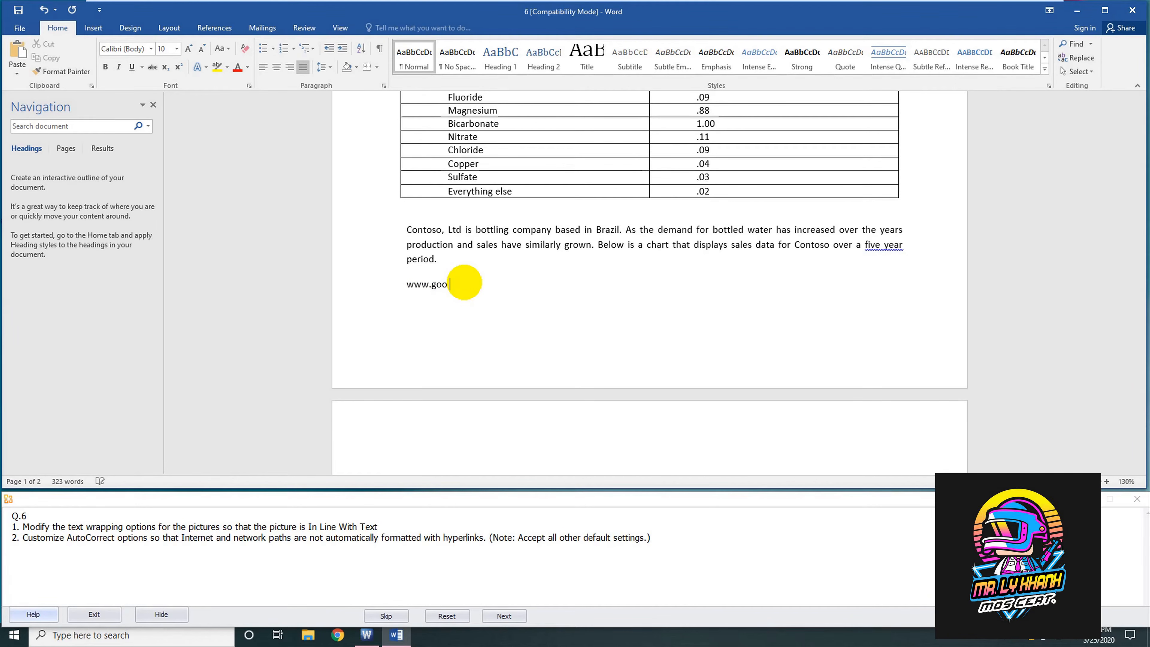
key("BackSpace")
key("BackSpace")
key("BackSpace")
key("BackSpace")
key("BackSpace")
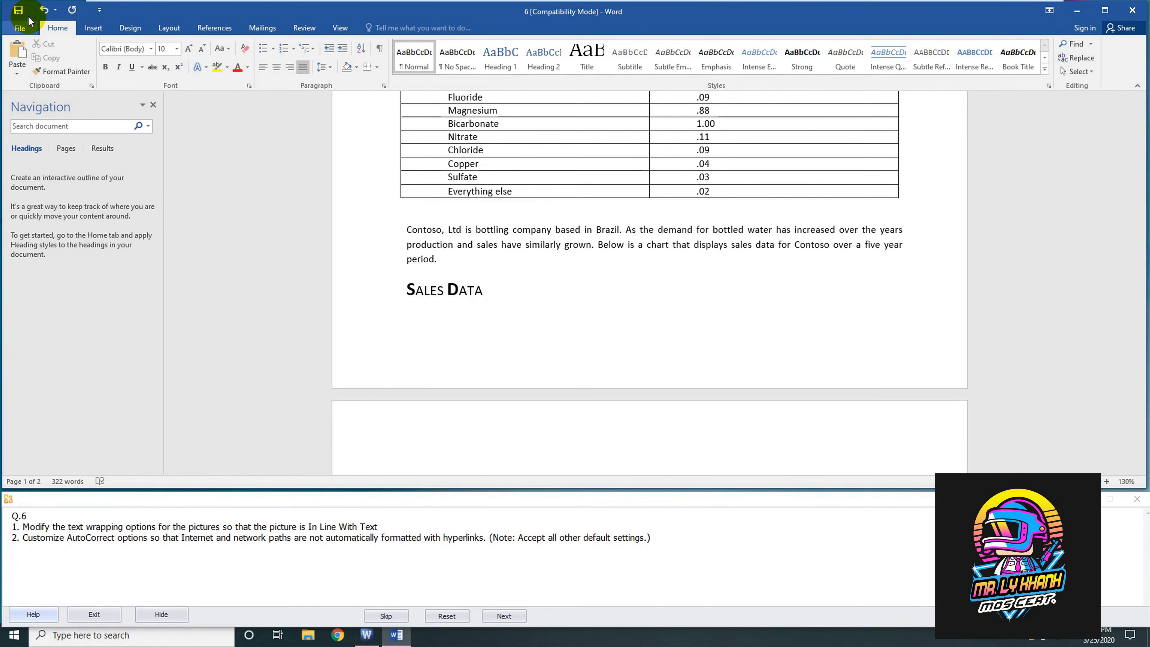
Step: Open the AutoCorrect options from Word's proofing settings
left_click(26, 29)
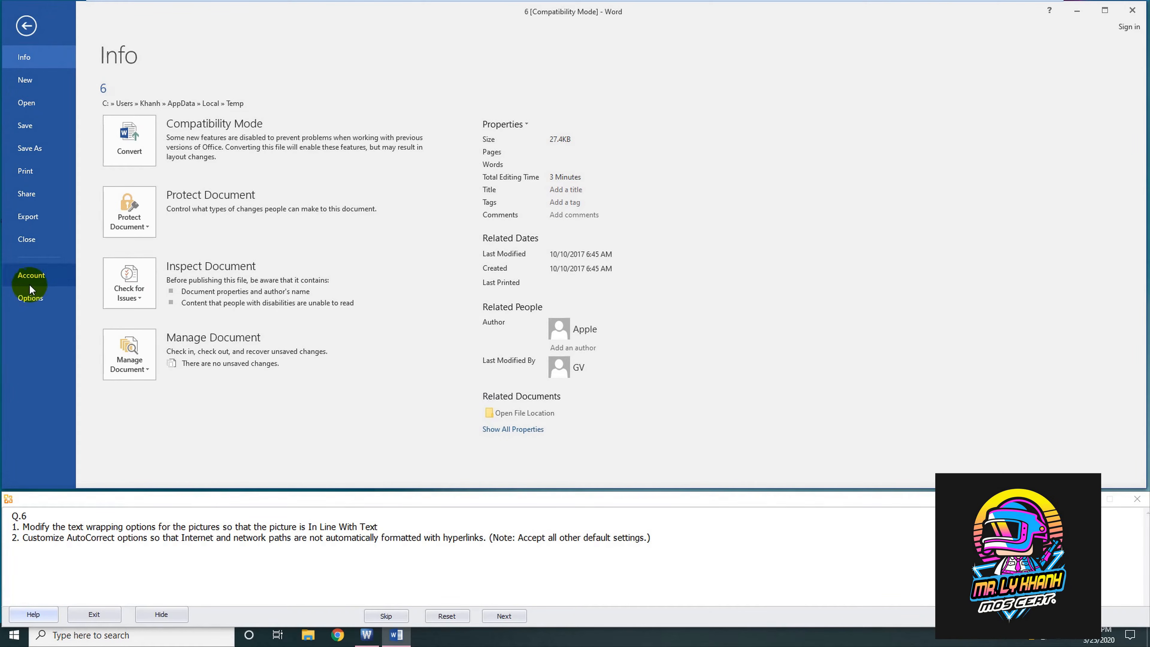
left_click(32, 298)
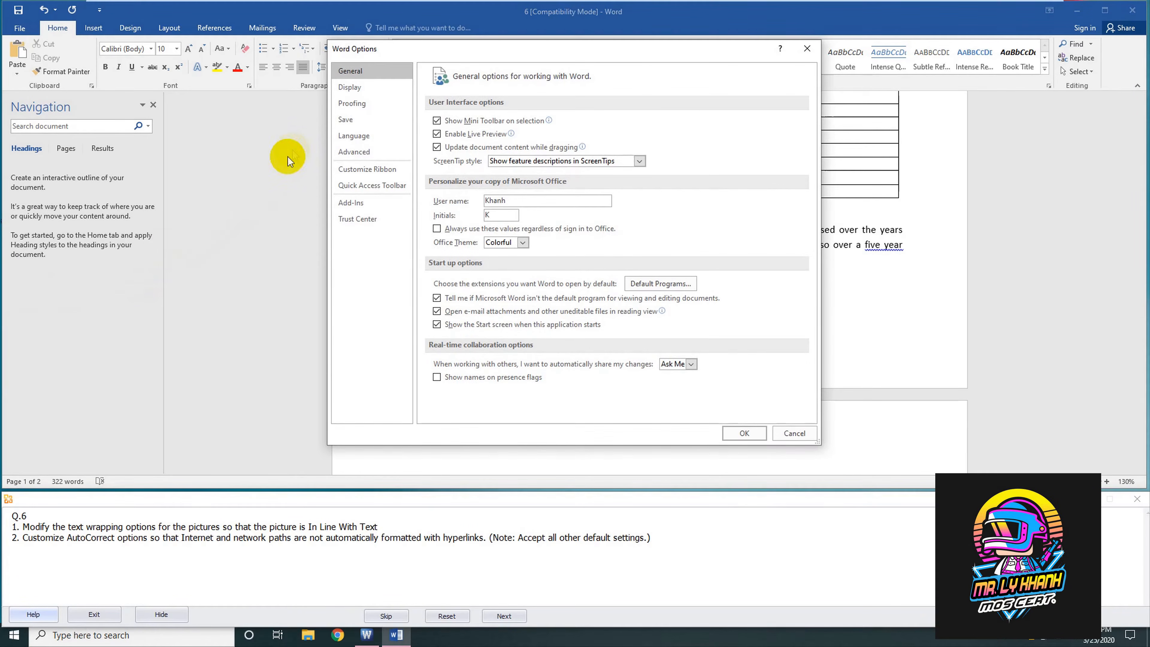
left_click(348, 104)
left_click(648, 126)
left_click_drag(573, 109, 567, 109)
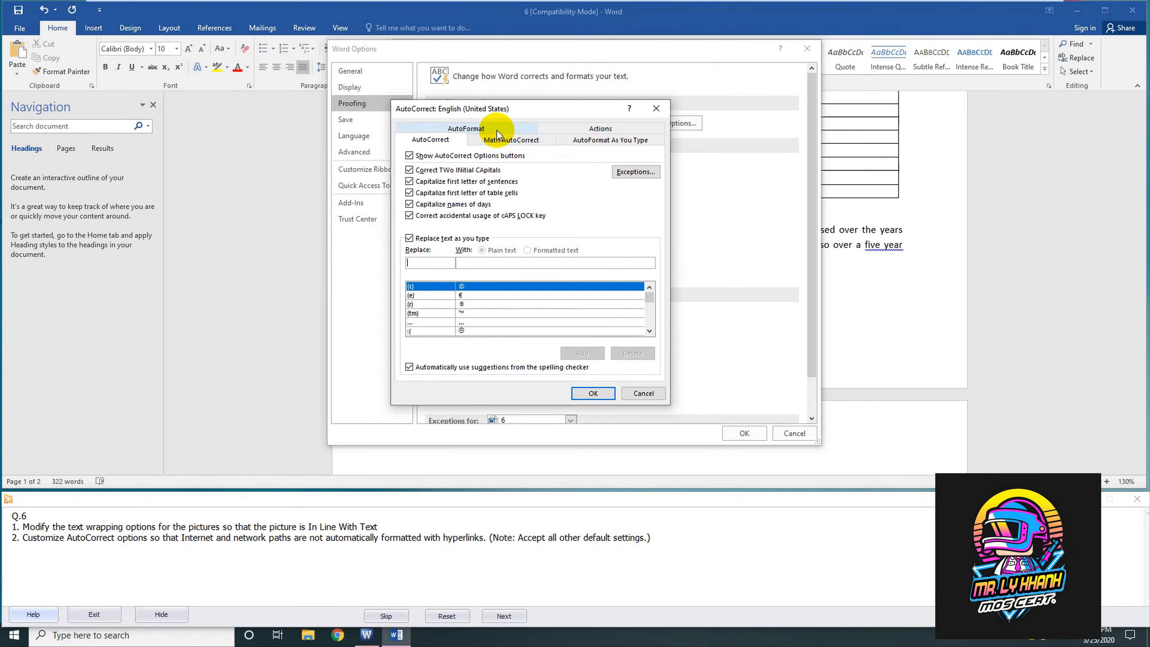
Step: Turn off replacing Internet and network paths with hyperlinks in the AutoFormat settings, leave the AutoFormat As You Type settings as they are, and apply the options
left_click(525, 130)
left_click(611, 128)
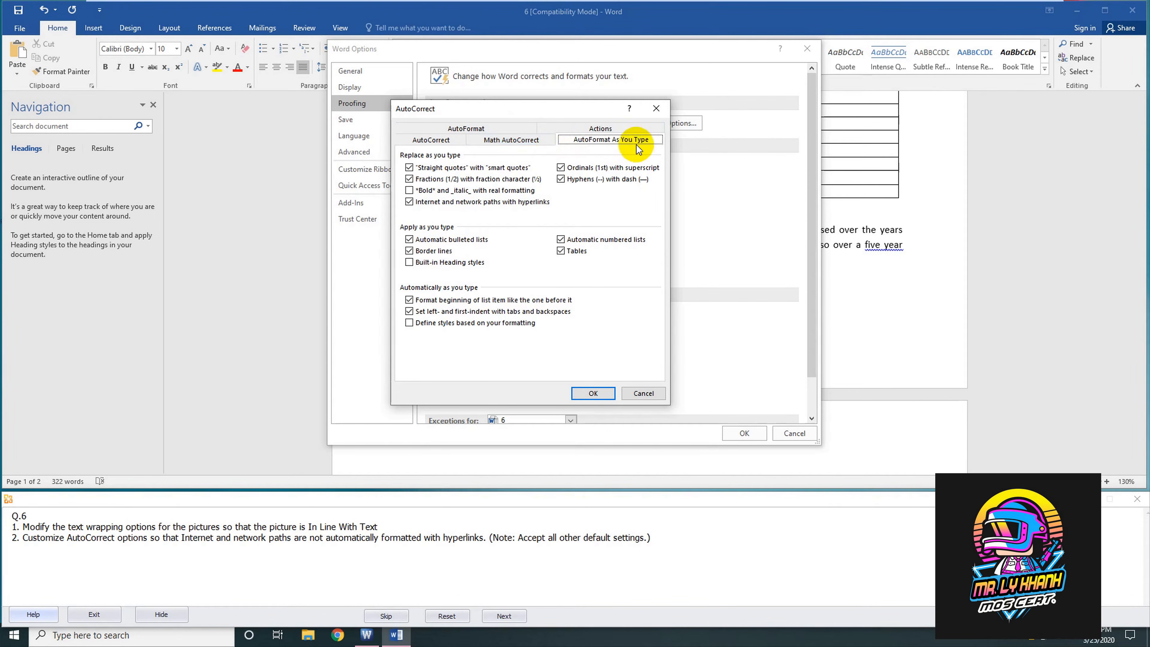
left_click(517, 128)
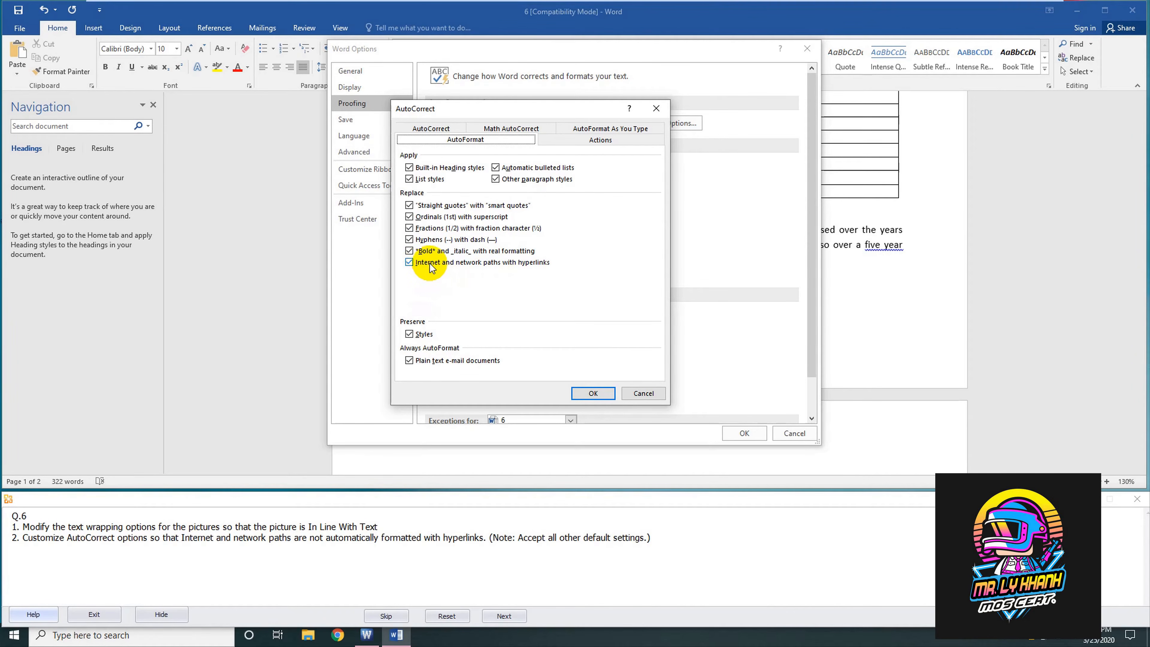
left_click(512, 264)
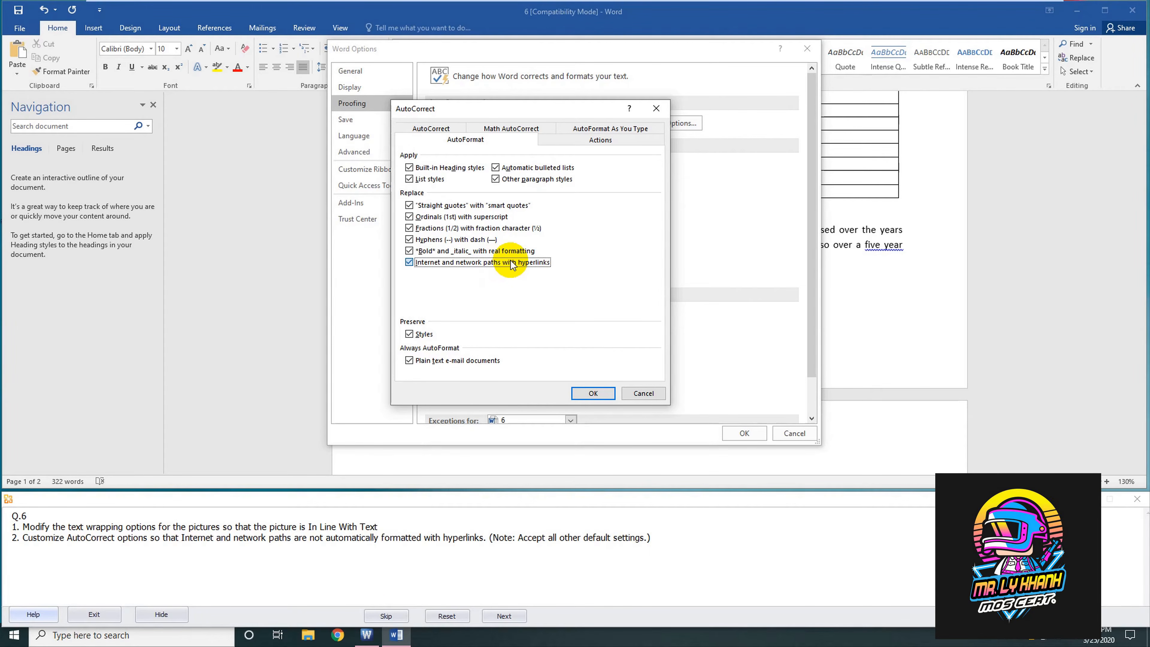
left_click(512, 264)
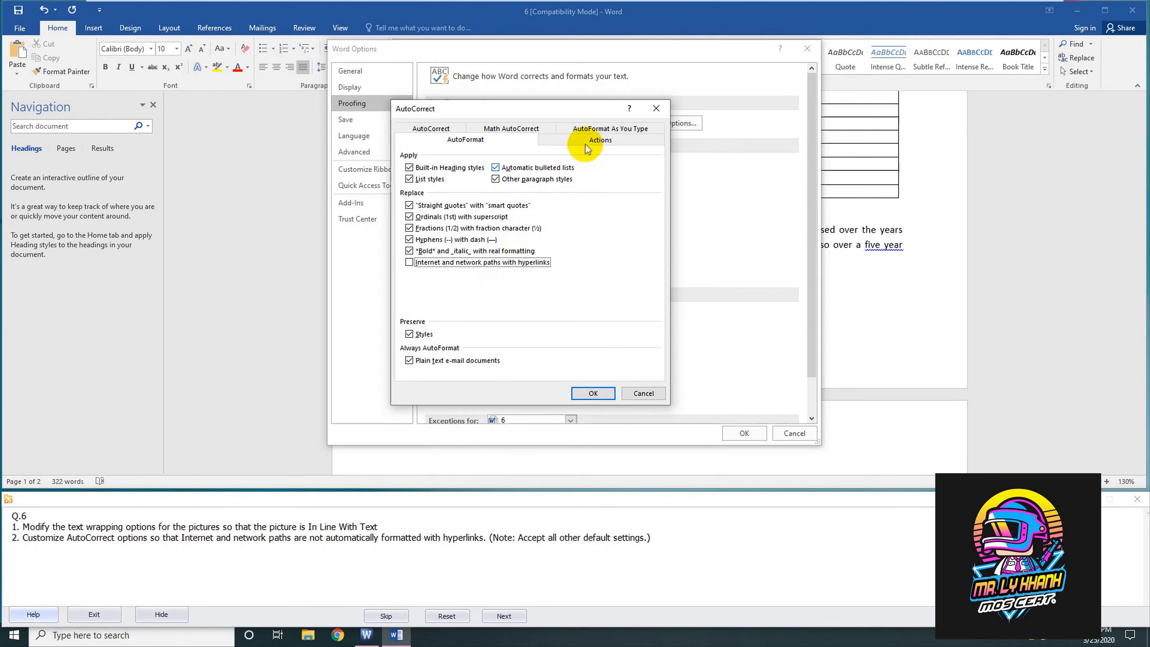
left_click(589, 128)
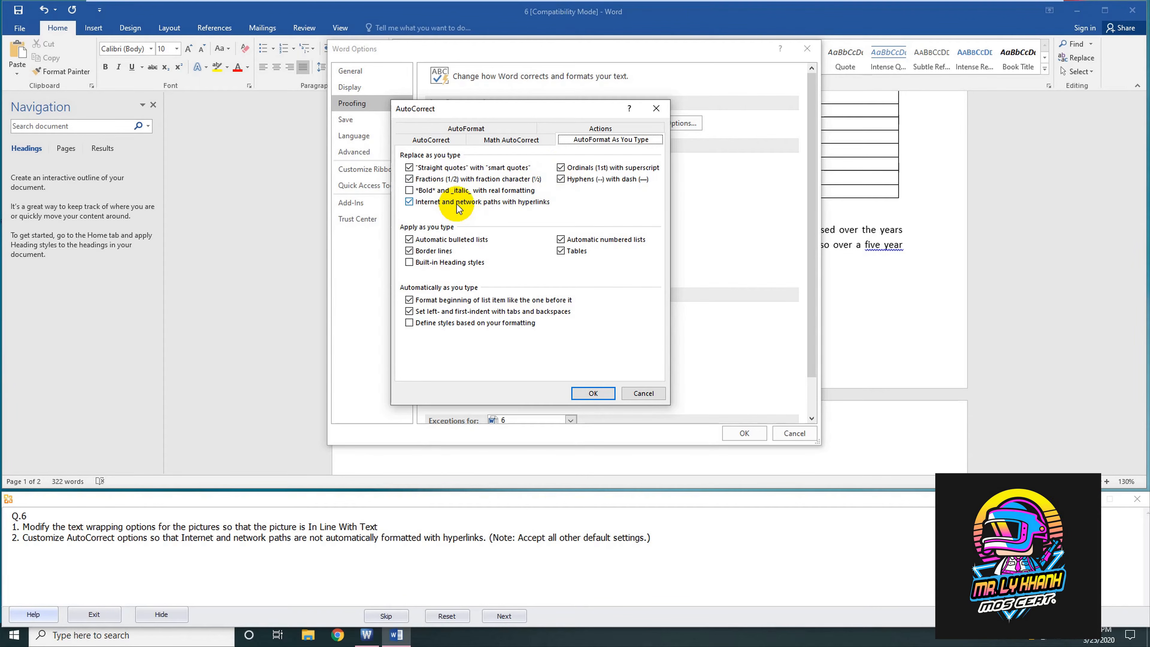
left_click(467, 129)
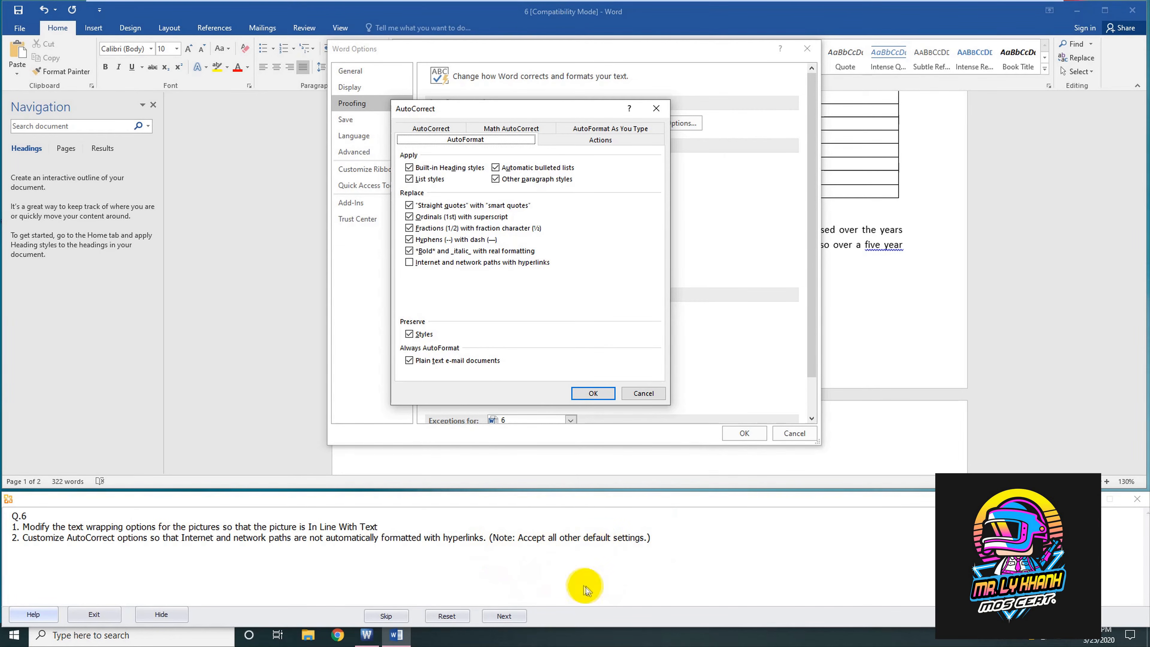
left_click(593, 393)
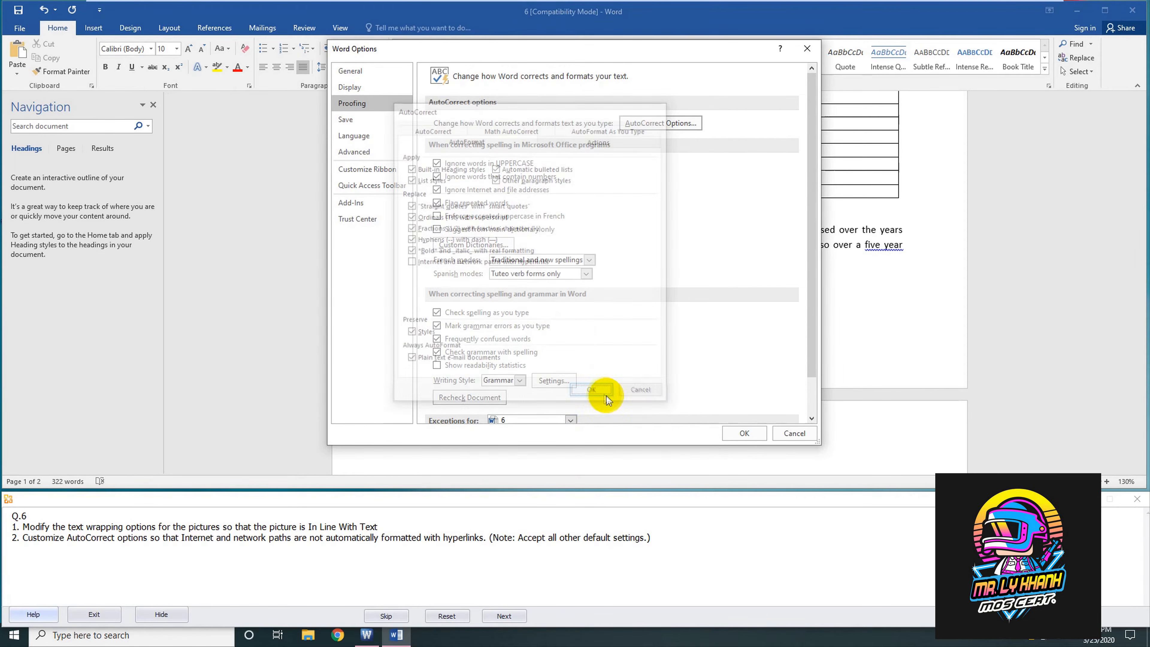
left_click(731, 433)
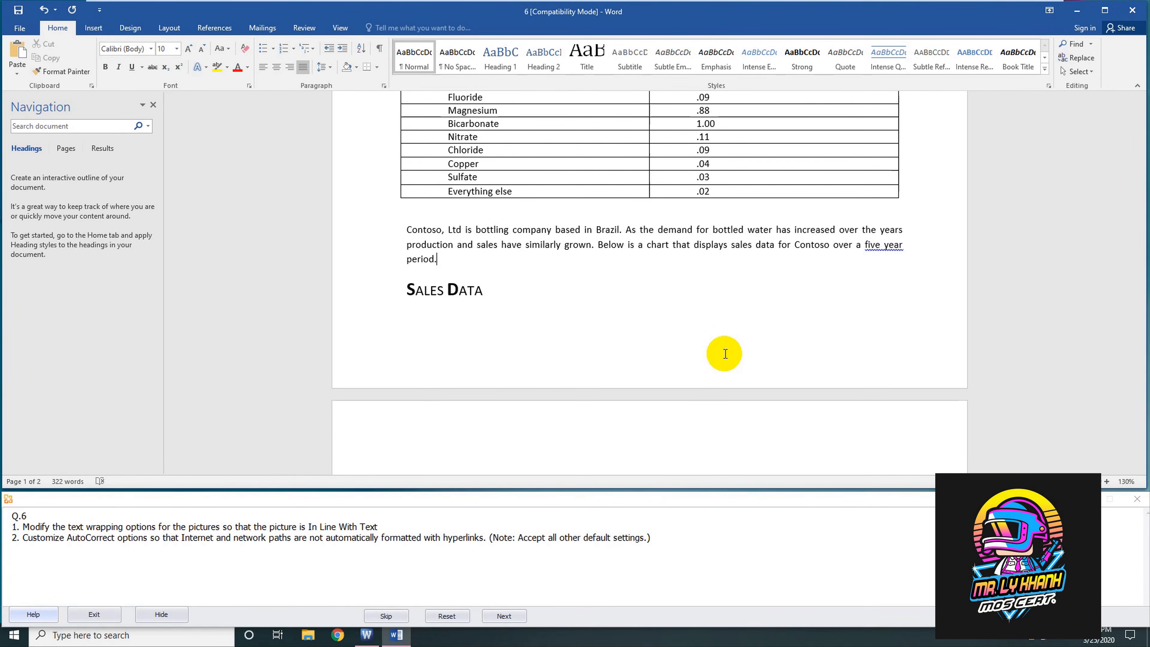
scroll(725, 353, "up", 10)
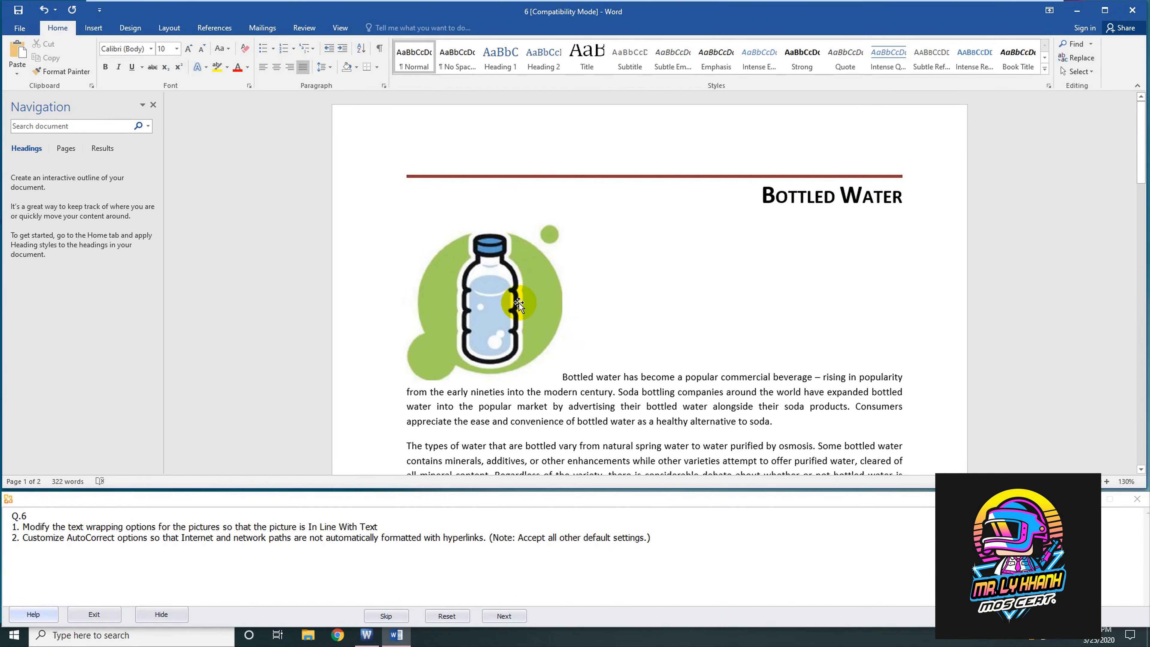